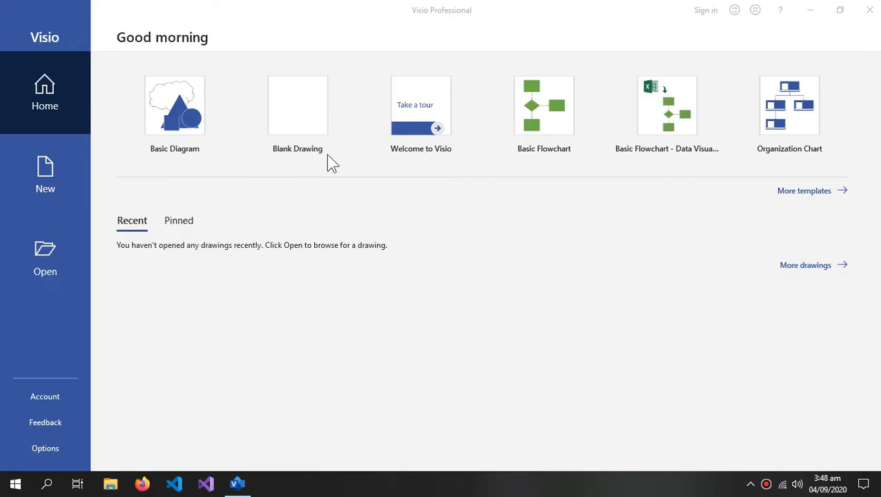
# - Create a new drawing from the Basic Diagram template and expand the list of shapes
pyautogui.click(175, 116)
pyautogui.click(541, 269)
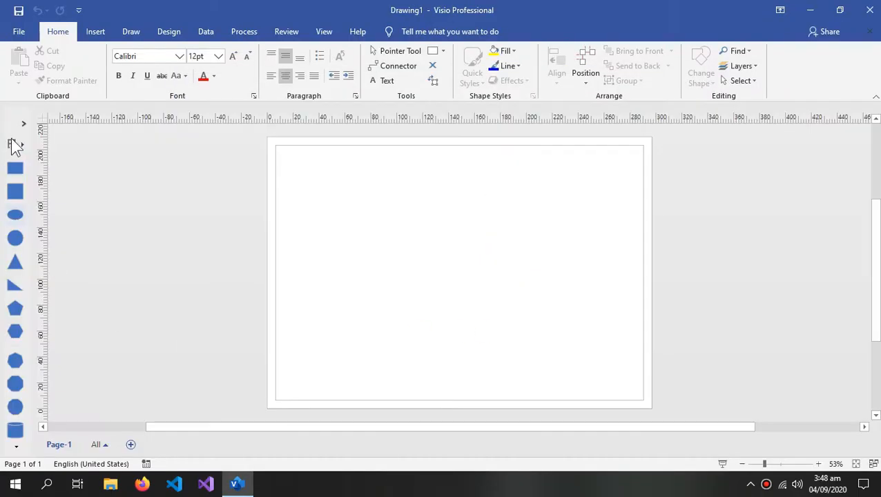
pyautogui.click(26, 128)
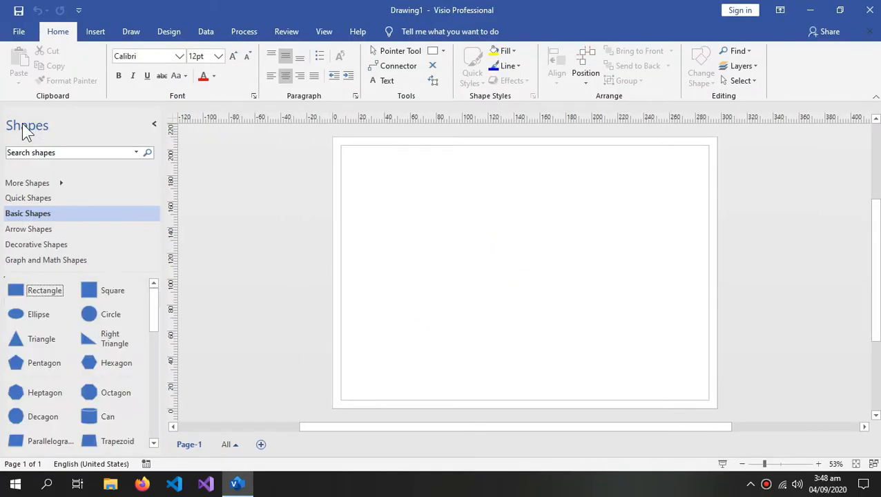
pyautogui.moveTo(154, 308); pyautogui.dragTo(151, 290)
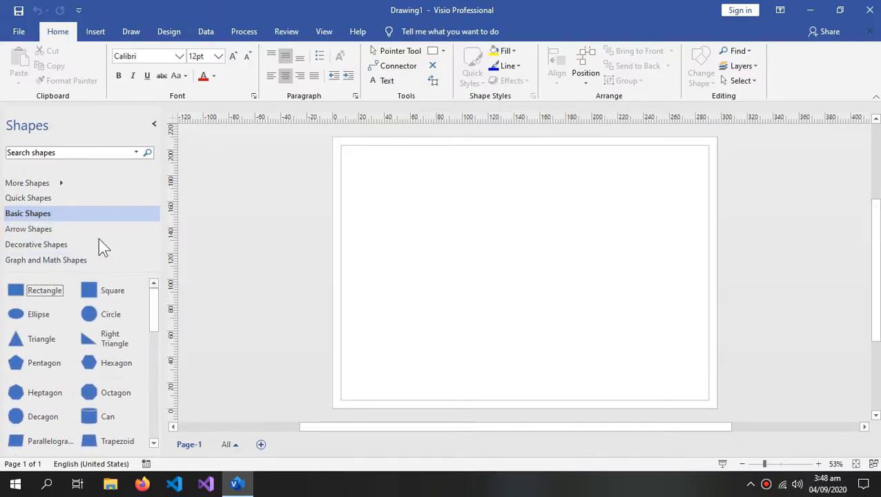
pyautogui.click(80, 229)
pyautogui.moveTo(156, 328); pyautogui.dragTo(71, 250)
pyautogui.click(71, 246)
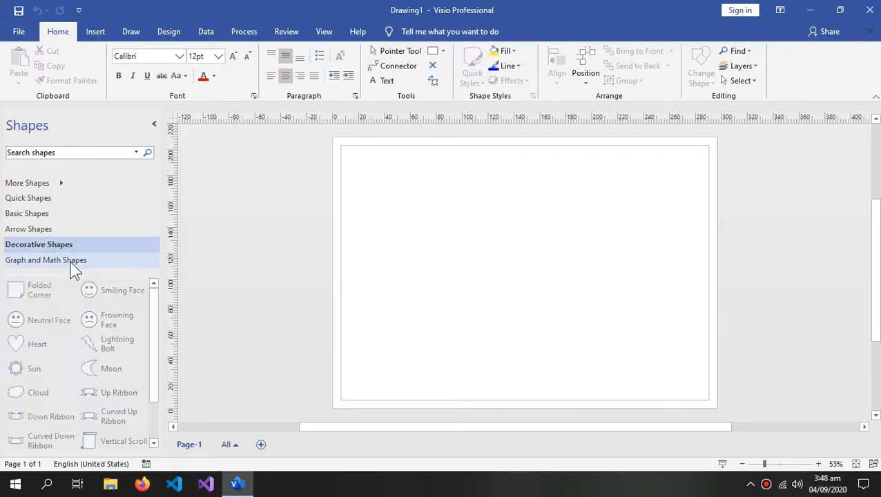
pyautogui.click(74, 262)
# - Add the UML Use Case stencil from the Software category under Software and Database
pyautogui.click(60, 186)
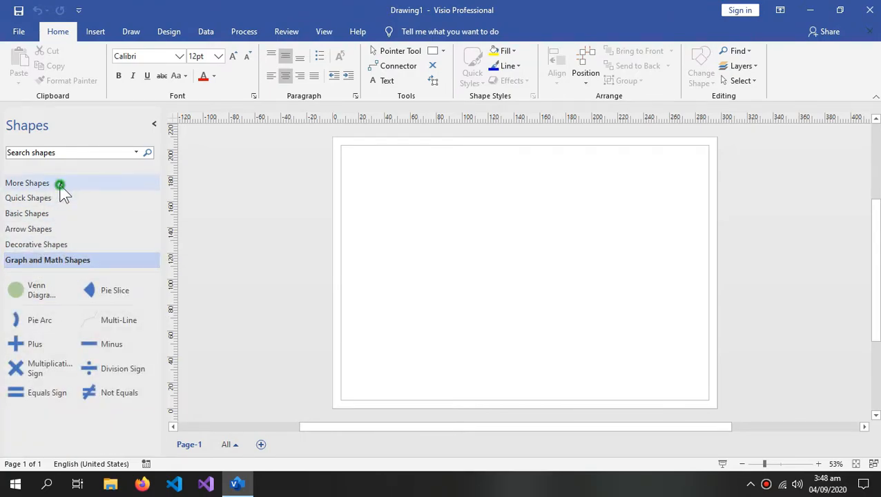
pyautogui.moveTo(242, 318)
pyautogui.moveTo(343, 324)
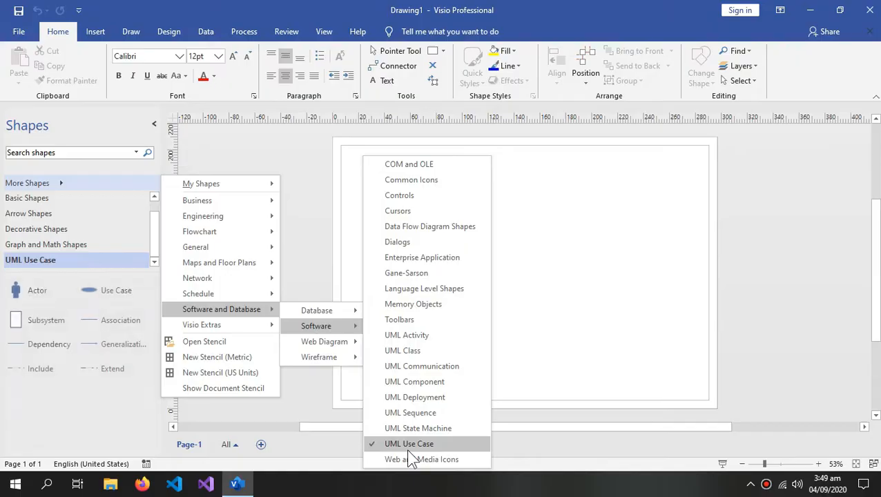
pyautogui.click(87, 406)
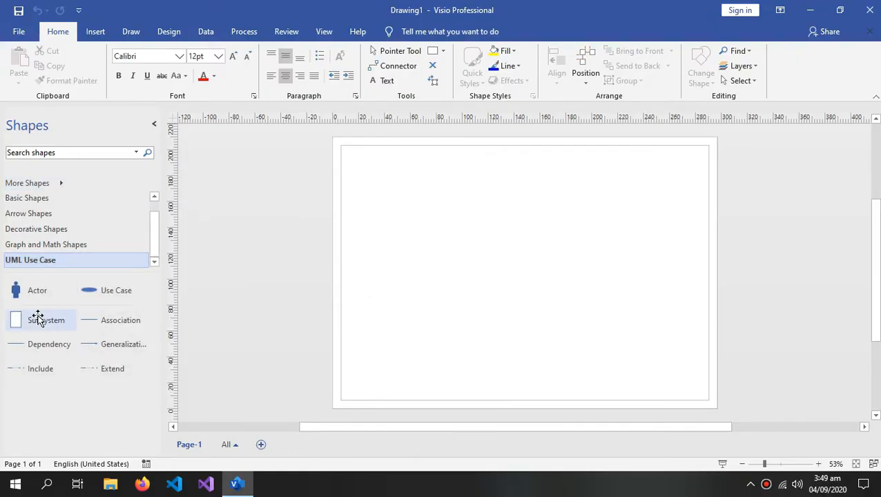
# - Add a Subsystem of about 120 by 180 mm in the middle of the page, named "Bank Atm Machine"
pyautogui.moveTo(36, 318); pyautogui.dragTo(491, 192)
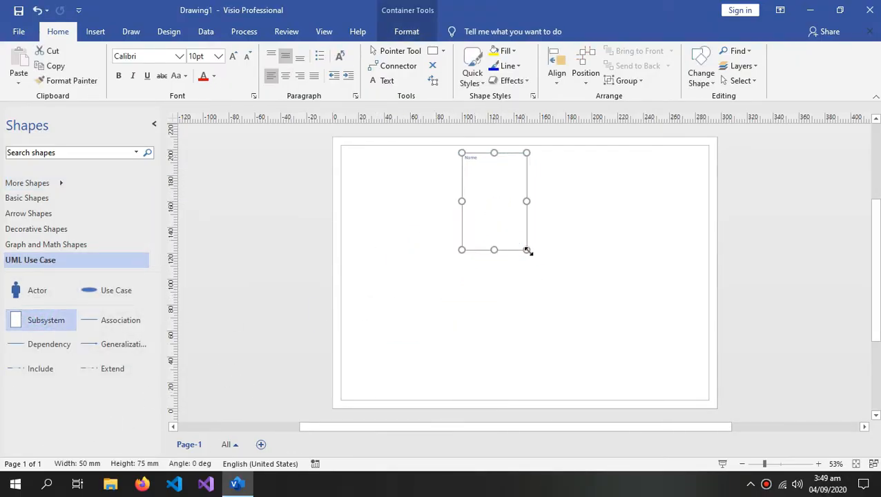
pyautogui.moveTo(529, 252); pyautogui.dragTo(560, 382)
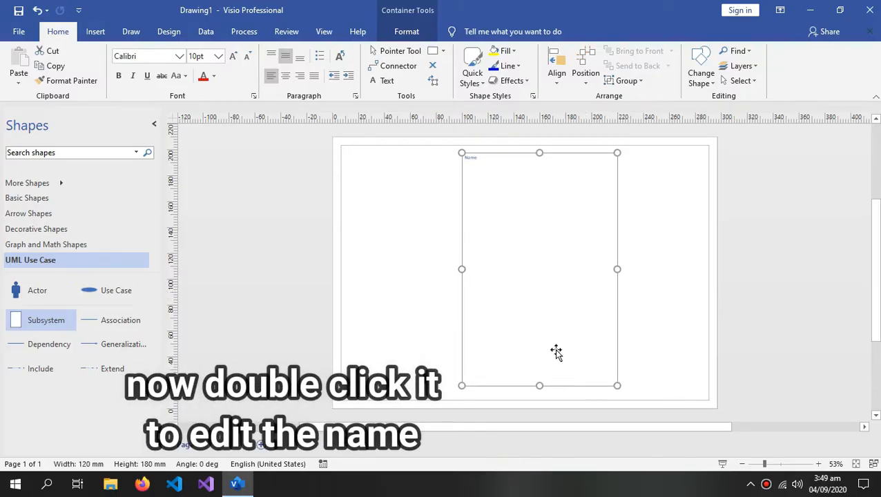
pyautogui.doubleClick(470, 162)
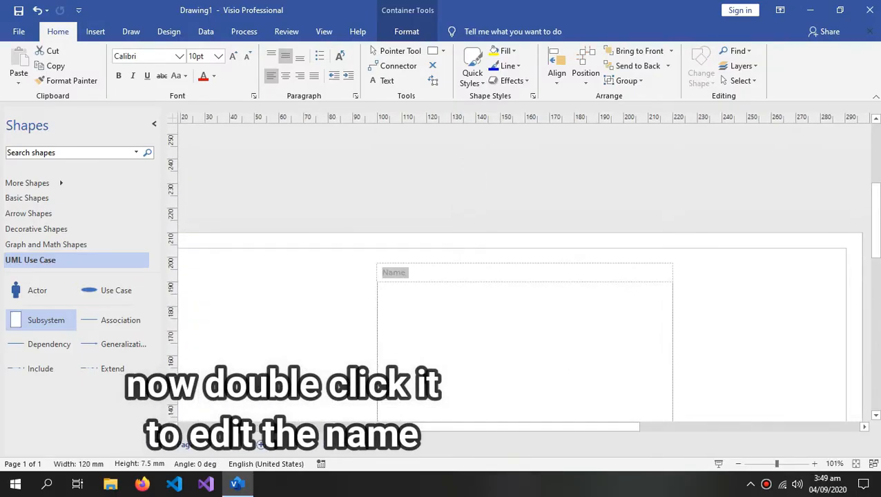
pyautogui.write('Bank Atm ')
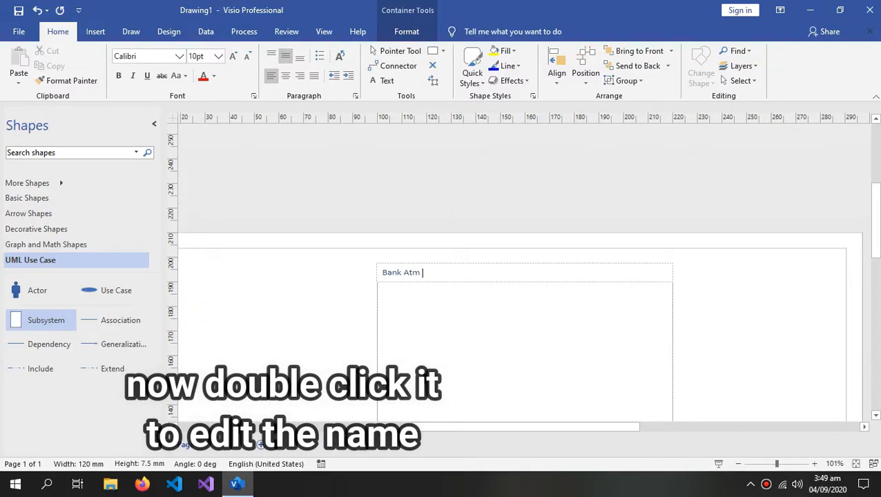
pyautogui.write('Machine')
pyautogui.click(354, 274)
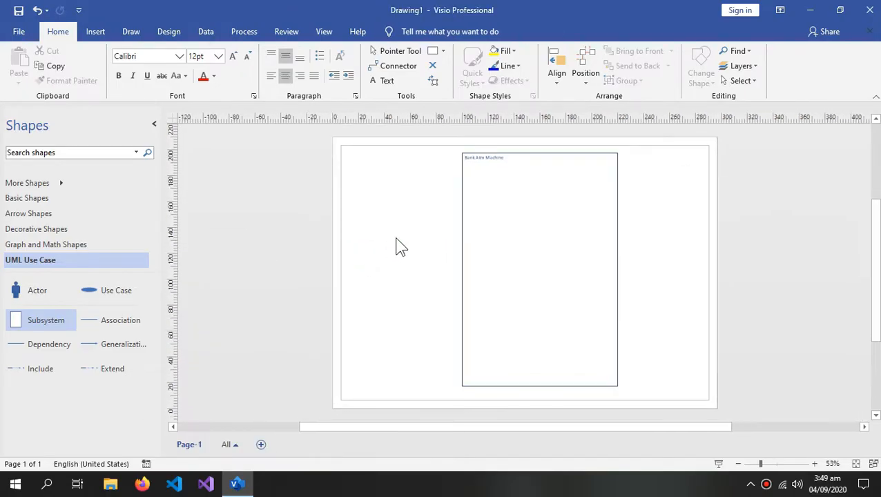
# - Place an Actor to the left of the subsystem's upper part and name it "Customer"
pyautogui.moveTo(20, 295); pyautogui.dragTo(399, 202)
pyautogui.doubleClick(400, 202)
pyautogui.write('Customer')
pyautogui.press('Return')
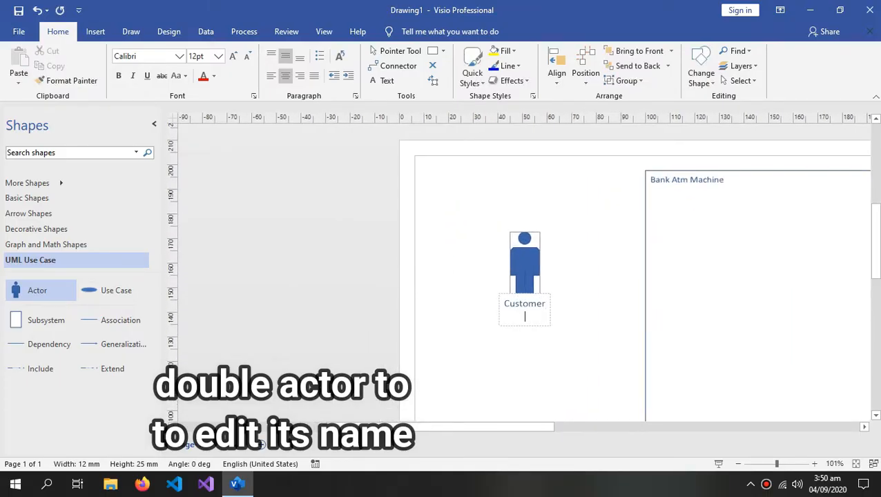
pyautogui.click(474, 246)
# - Place a second Actor below Customer and name it "Technician"
pyautogui.moveTo(25, 292); pyautogui.dragTo(400, 311)
pyautogui.doubleClick(403, 317)
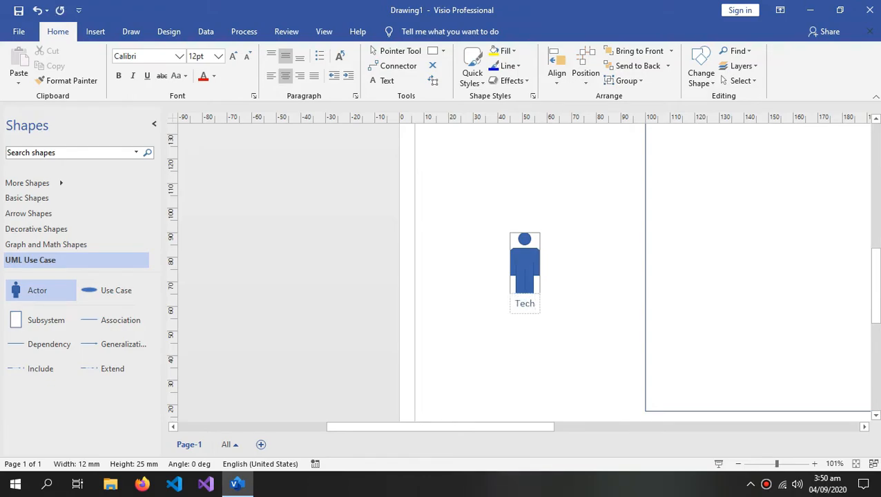
pyautogui.click(364, 255)
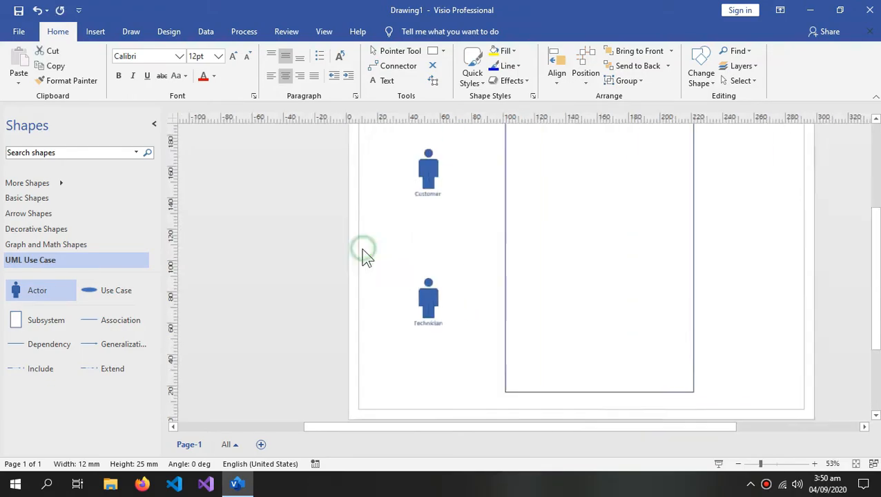
pyautogui.click(404, 203)
# - Place an Actor to the right of the subsystem at mid-height and name it "Bank"
pyautogui.moveTo(35, 290); pyautogui.dragTo(663, 269)
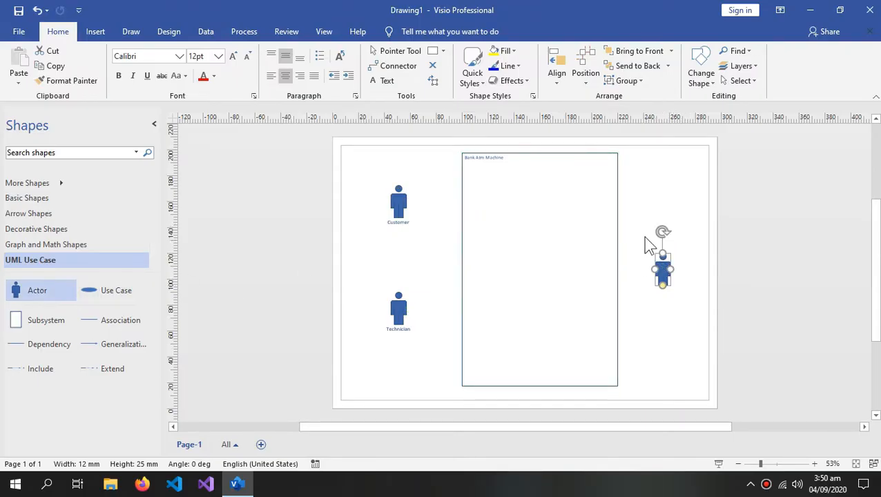
pyautogui.doubleClick(661, 268)
pyautogui.click(675, 257)
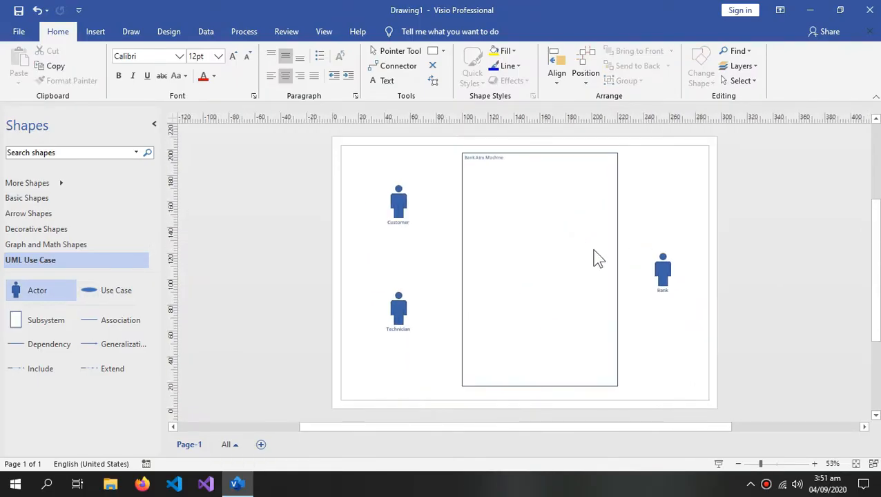
pyautogui.click(663, 270)
pyautogui.click(364, 282)
# - Place a Use Case about 70 by 25 mm near the top of the subsystem and label it "Check Balance"
pyautogui.moveTo(125, 291); pyautogui.dragTo(585, 177)
pyautogui.moveTo(514, 176); pyautogui.dragTo(543, 192)
pyautogui.doubleClick(539, 183)
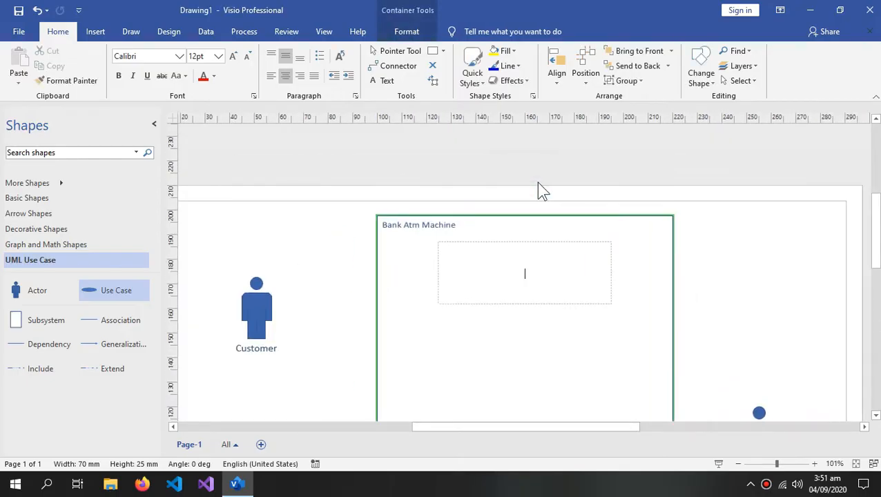
pyautogui.write('Check Balance')
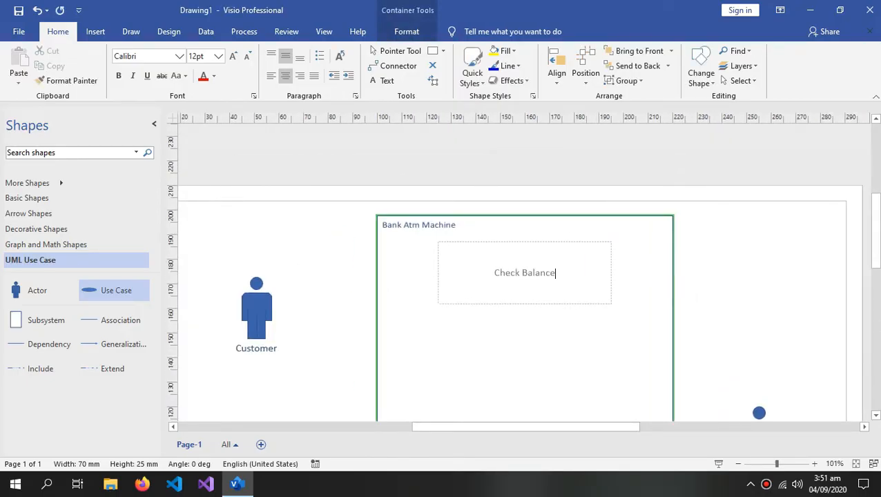
pyautogui.click(774, 213)
# - Reduce the Check Balance use case to about 14.5 mm high and set its text size to 14pt
pyautogui.click(556, 187)
pyautogui.moveTo(540, 199); pyautogui.dragTo(538, 185)
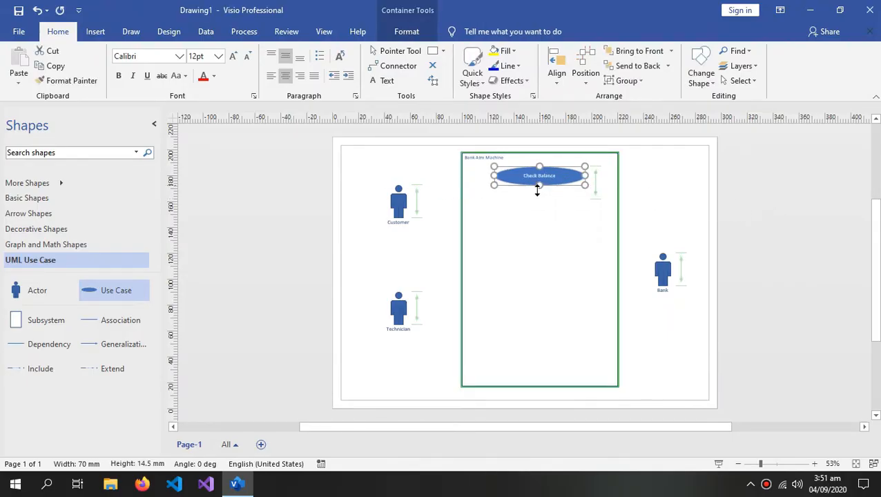
pyautogui.click(222, 55)
pyautogui.click(208, 147)
# - Make five copies of the use case below Check Balance and label the first three Deposit Funds, Withdraw Cash and Transfer Money
pyautogui.moveTo(596, 199); pyautogui.dragTo(556, 205)
pyautogui.doubleClick(555, 201)
pyautogui.write('Dep')
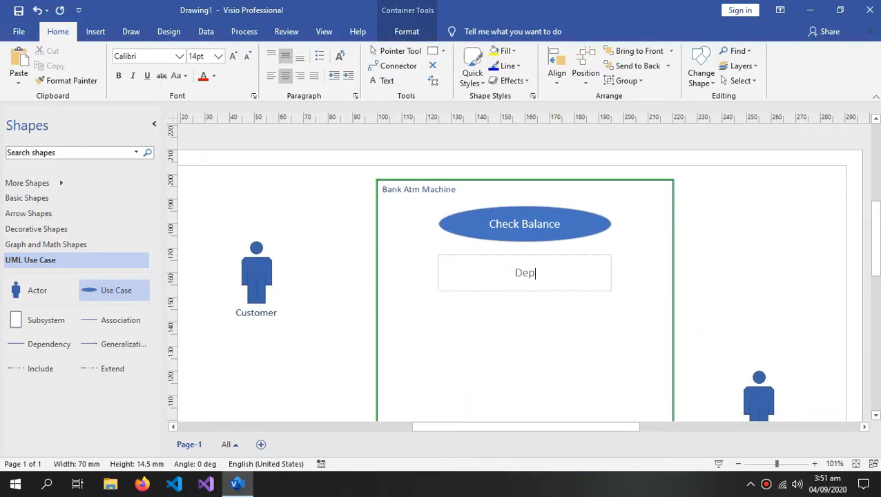
pyautogui.write('ds')
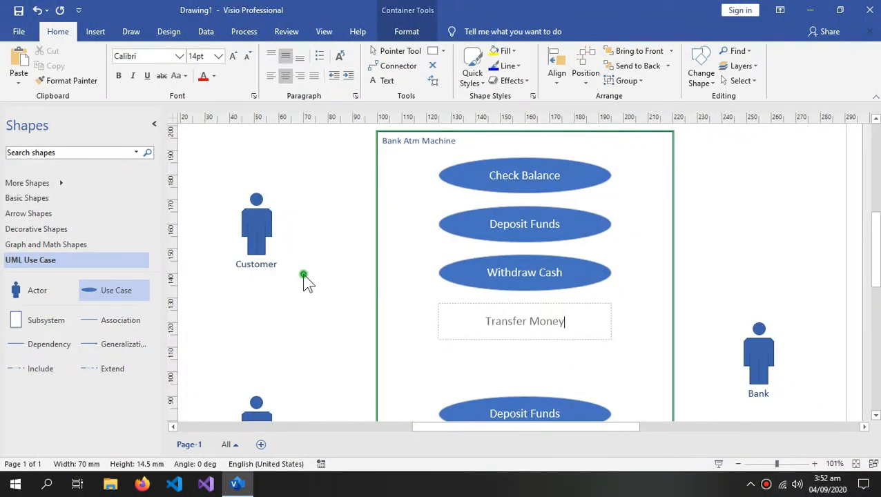
pyautogui.click(304, 275)
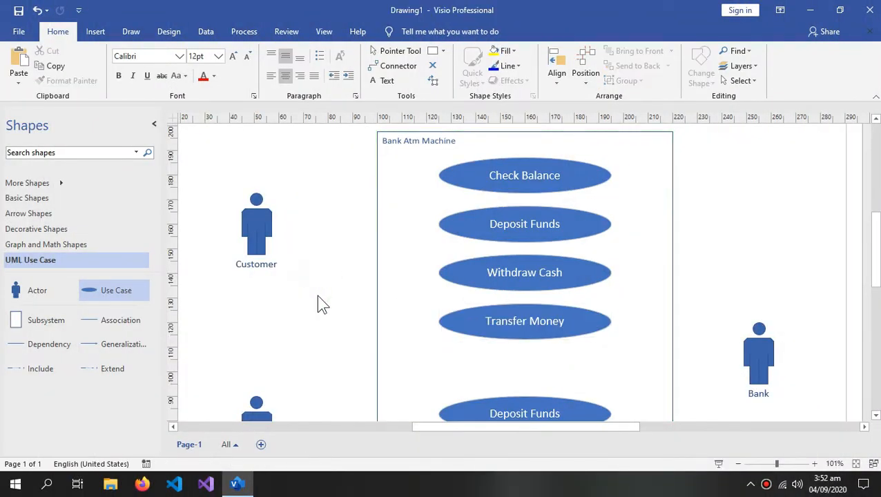
# - Relabel the two lower Deposit Funds use cases near the Technician as "Maintainance" and "Repair"
pyautogui.scroll(-1, 412, 282)
pyautogui.scroll(1, 475, 176)
pyautogui.scroll(-1, 487, 261)
pyautogui.scroll(1, 497, 235)
pyautogui.scroll(-3, 519, 300)
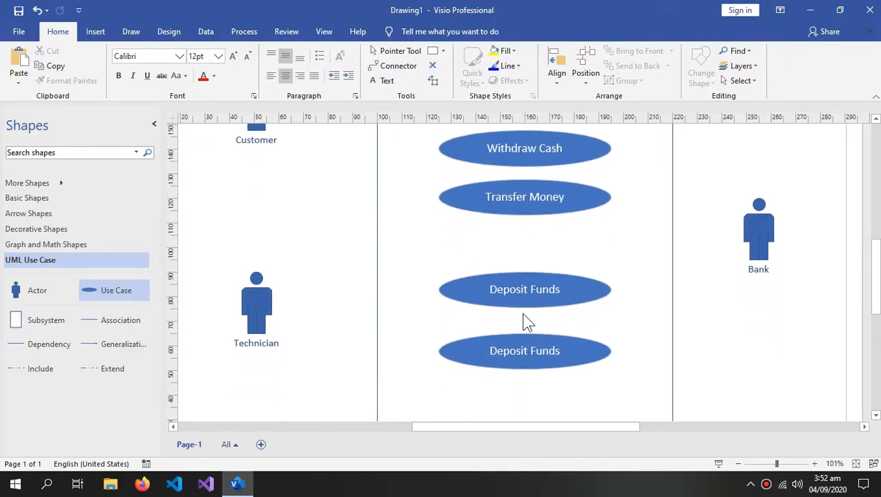
pyautogui.doubleClick(535, 291)
pyautogui.write('Maintainance')
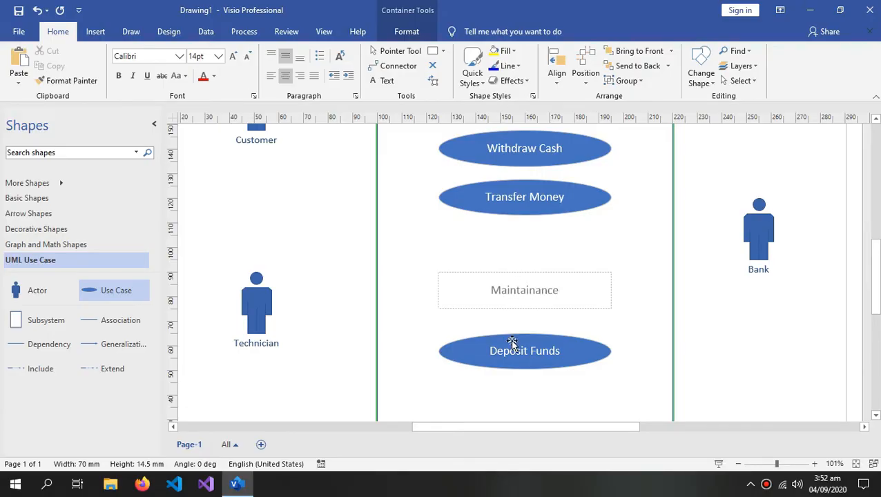
pyautogui.click(511, 348)
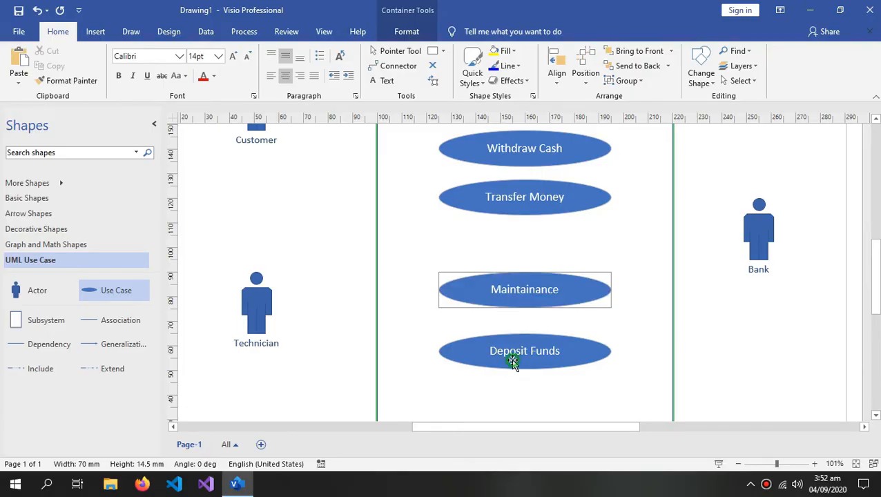
pyautogui.doubleClick(517, 351)
pyautogui.write('Repair')
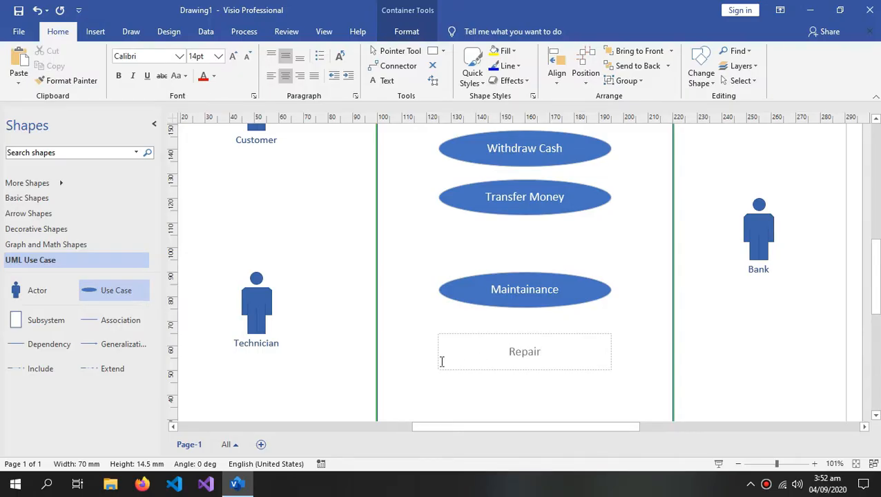
pyautogui.click(318, 310)
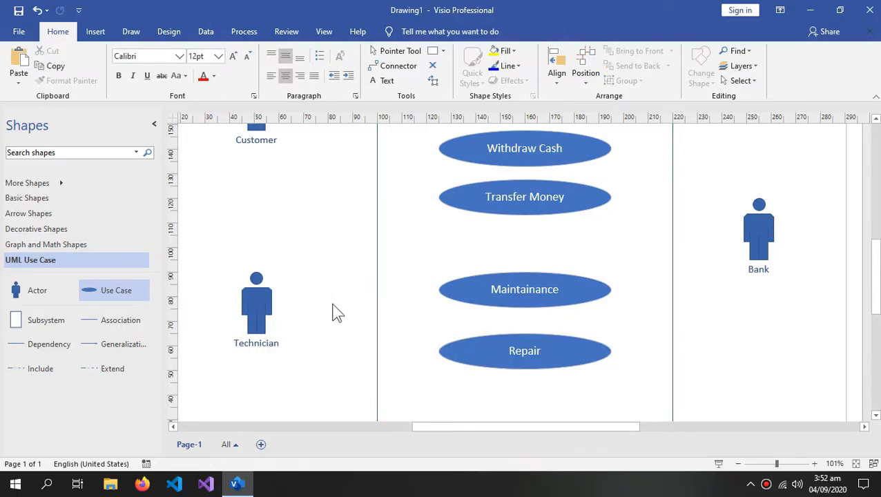
# - Fill all six use cases with a darker shade of the blue theme color
pyautogui.scroll(3, 634, 282)
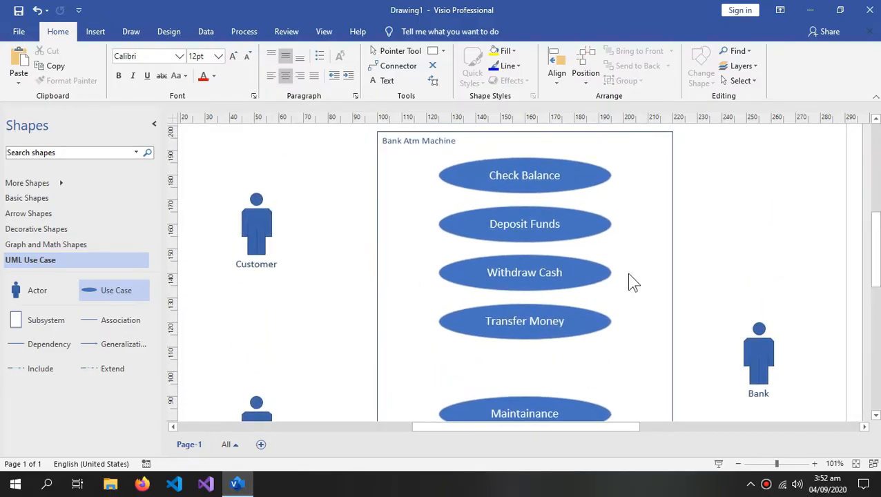
pyautogui.scroll(-3, 638, 268)
pyautogui.moveTo(476, 152); pyautogui.dragTo(627, 381)
pyautogui.scroll(2, 628, 366)
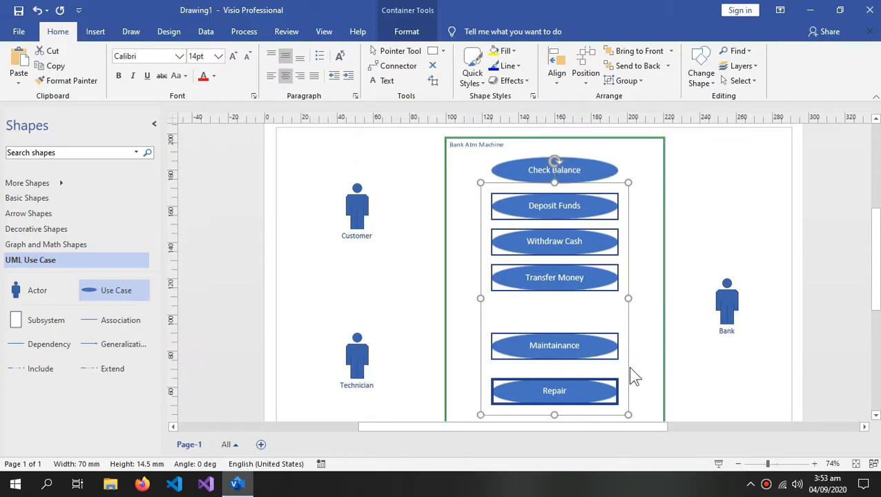
pyautogui.keyDown('shift'); pyautogui.click(594, 198); pyautogui.keyUp('shift')
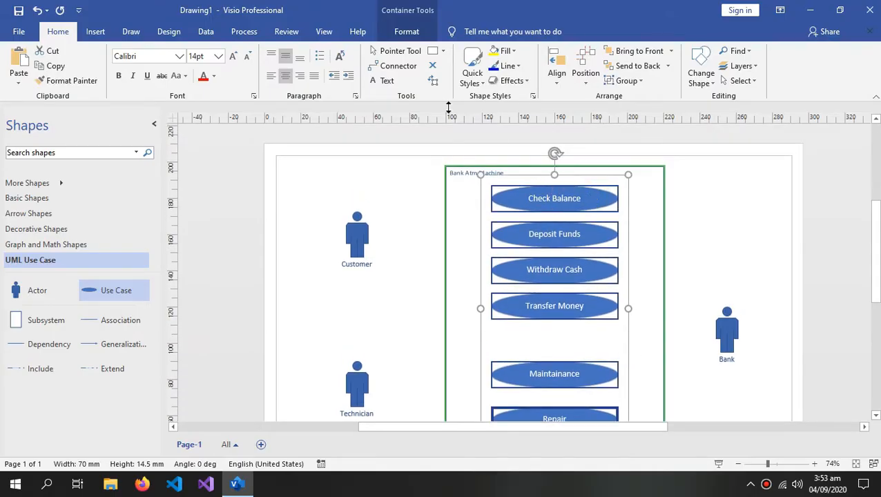
pyautogui.click(509, 52)
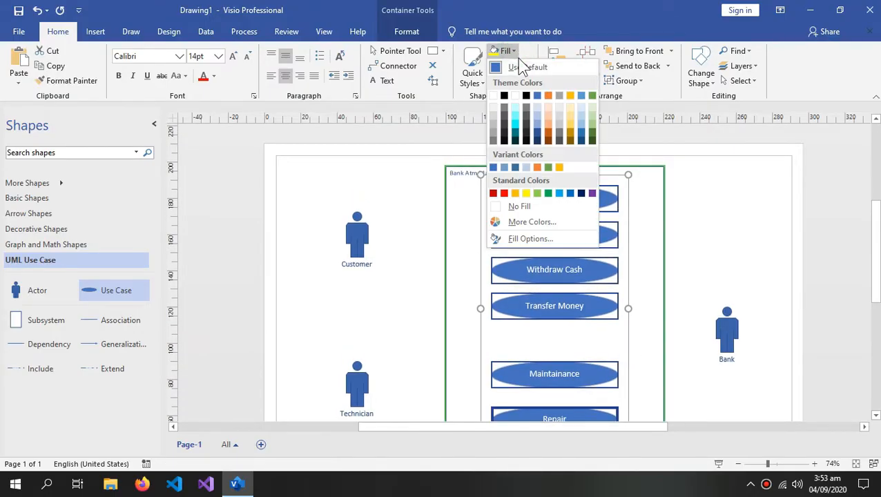
pyautogui.click(537, 130)
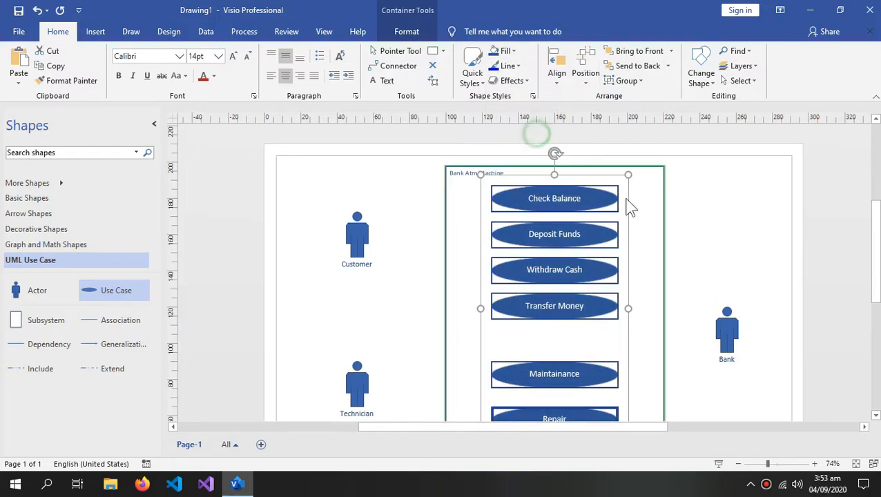
pyautogui.click(687, 224)
# - Associate the Bank actor with the Check Balance, Deposit Funds, Withdraw Cash and Transfer Money use cases
pyautogui.scroll(-1, 690, 228)
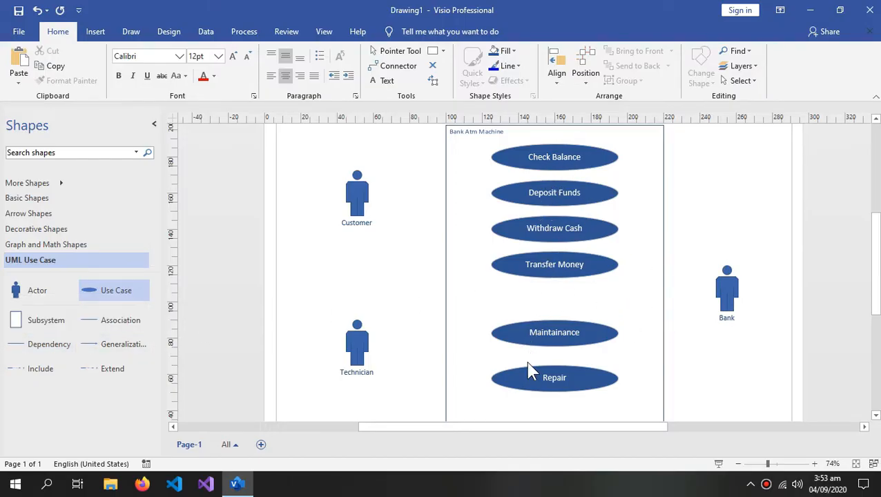
pyautogui.moveTo(111, 322); pyautogui.dragTo(681, 292)
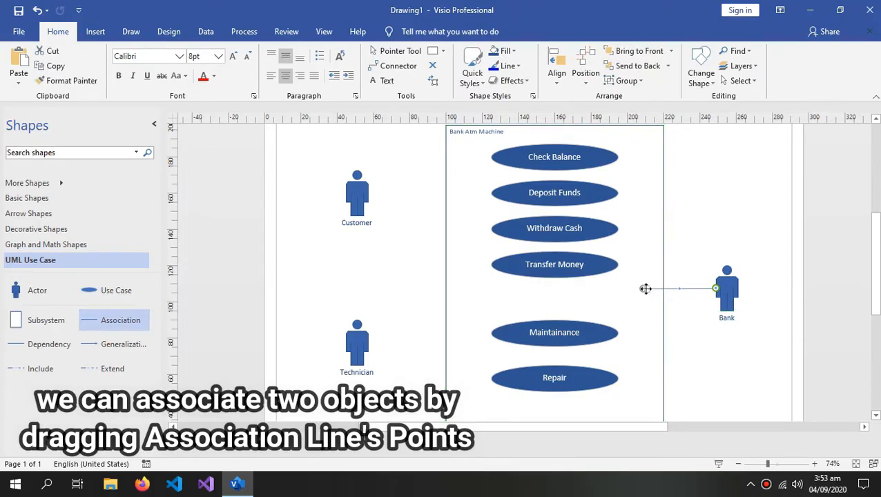
pyautogui.moveTo(634, 174); pyautogui.dragTo(620, 157)
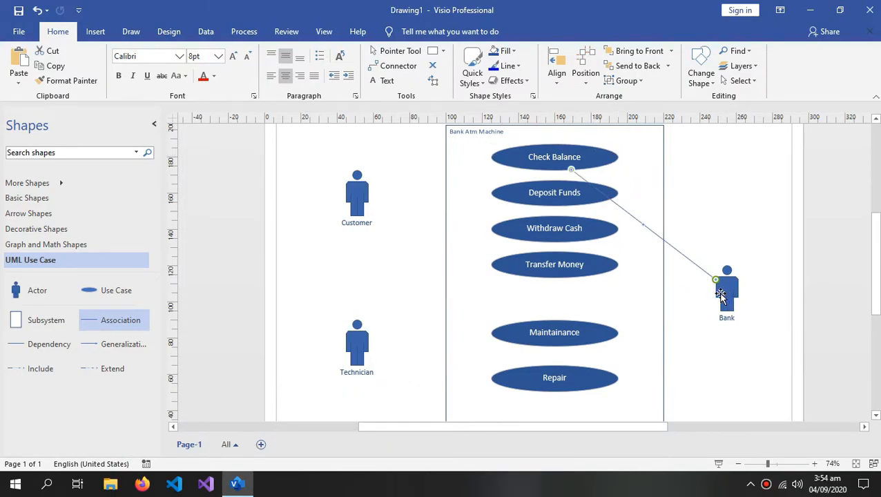
pyautogui.moveTo(114, 330); pyautogui.dragTo(602, 201)
pyautogui.moveTo(545, 306); pyautogui.dragTo(689, 283)
pyautogui.moveTo(636, 265); pyautogui.dragTo(589, 239)
# - Associate the Bank actor with the Maintainance and Repair use cases and move the actor farther away from the subsystem
pyautogui.moveTo(90, 320); pyautogui.dragTo(677, 288)
pyautogui.moveTo(643, 287); pyautogui.dragTo(590, 322)
pyautogui.moveTo(105, 321); pyautogui.dragTo(677, 289)
pyautogui.moveTo(642, 289); pyautogui.dragTo(575, 367)
pyautogui.moveTo(736, 285); pyautogui.dragTo(775, 273)
pyautogui.click(737, 335)
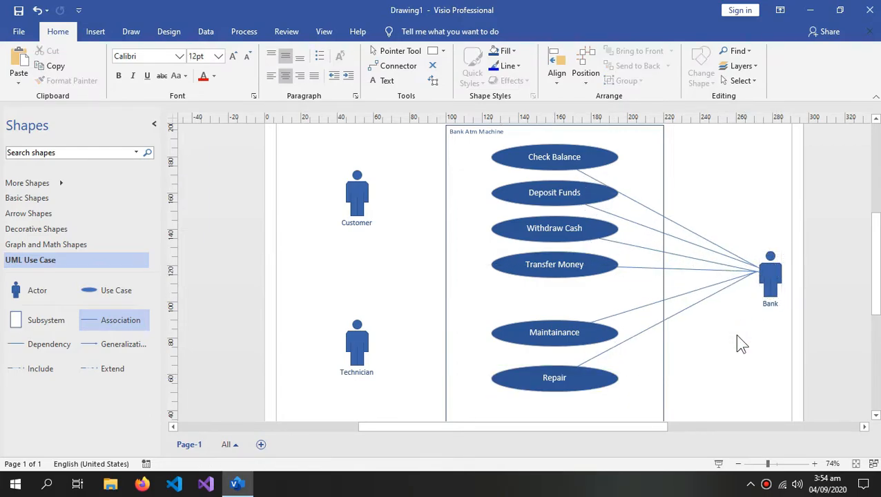
# - Try the right-angle connector style on the association between Check Balance and Bank
pyautogui.click(675, 228)
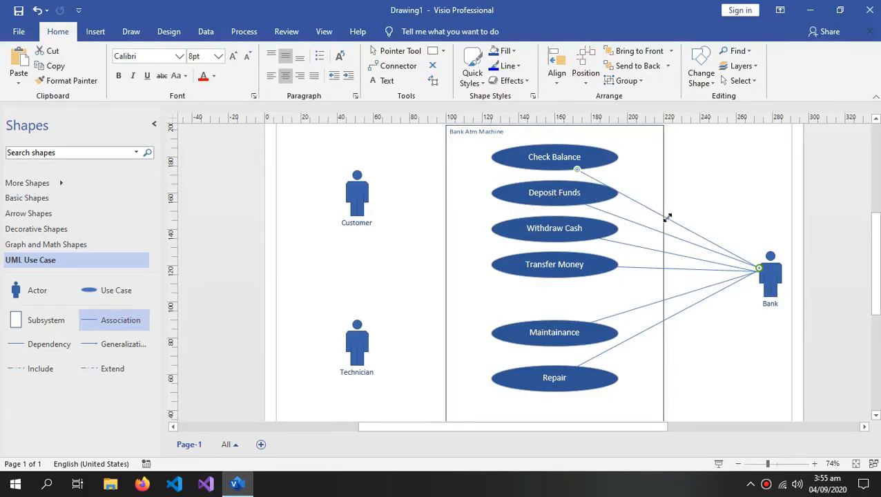
pyautogui.rightClick(689, 233)
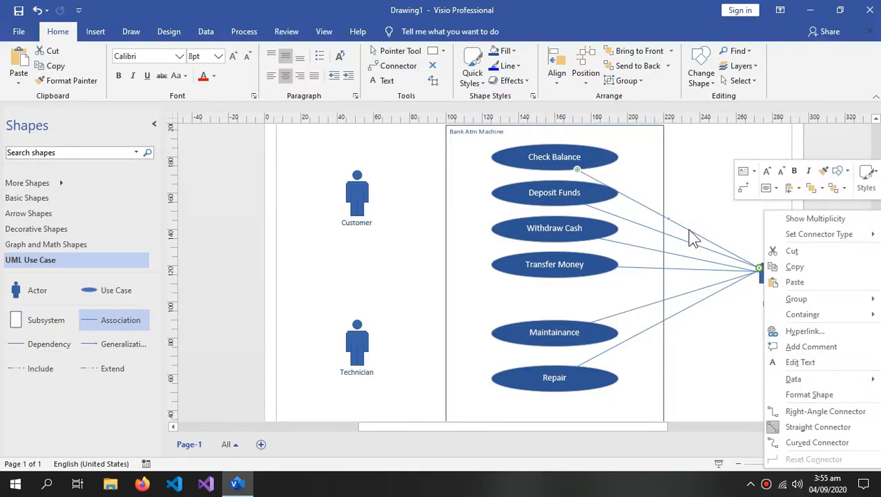
pyautogui.click(794, 413)
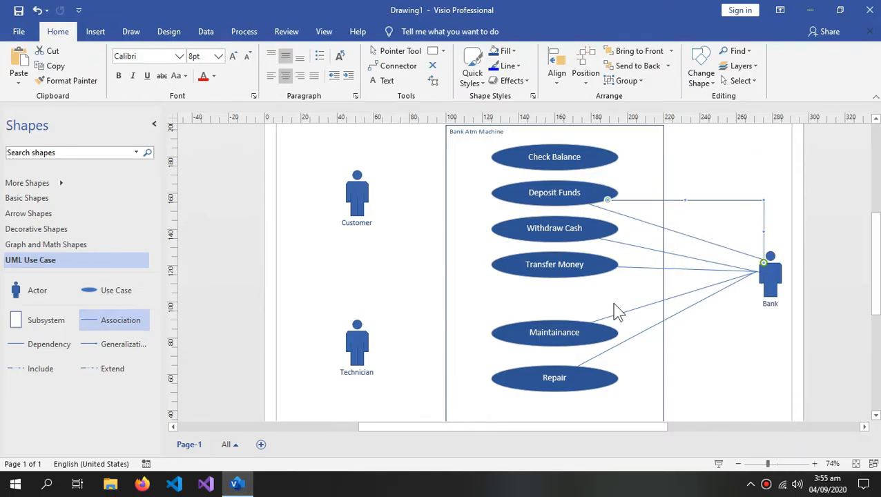
pyautogui.hotkey('ctrl', 'z')
# - Change the association between Check Balance and Bank to a curved connector and flatten its bend toward the subsystem
pyautogui.rightClick(695, 233)
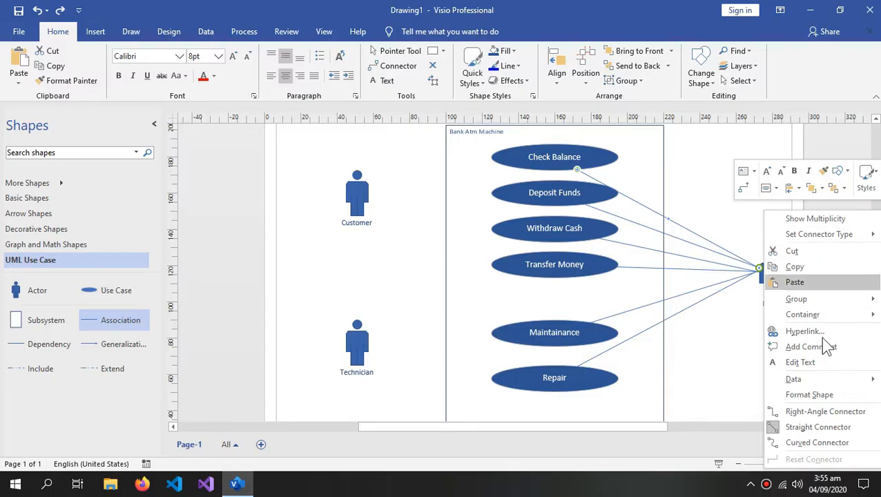
pyautogui.click(795, 443)
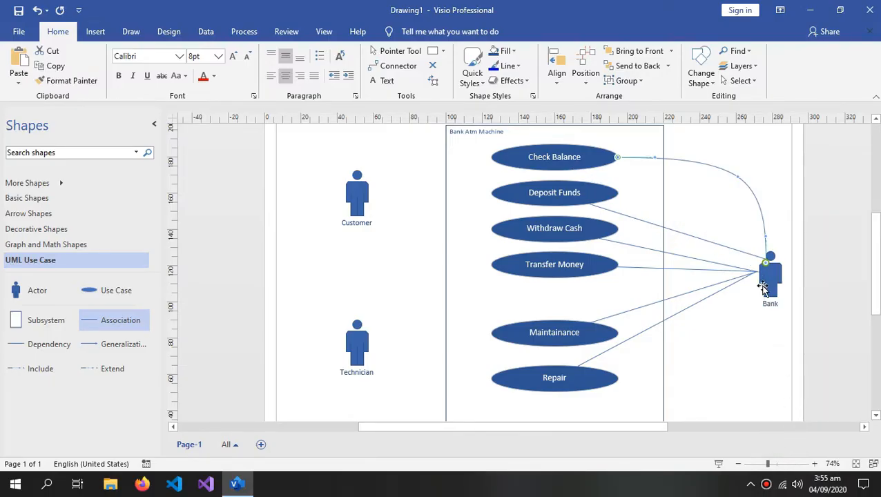
pyautogui.moveTo(742, 183); pyautogui.dragTo(705, 193)
pyautogui.click(772, 333)
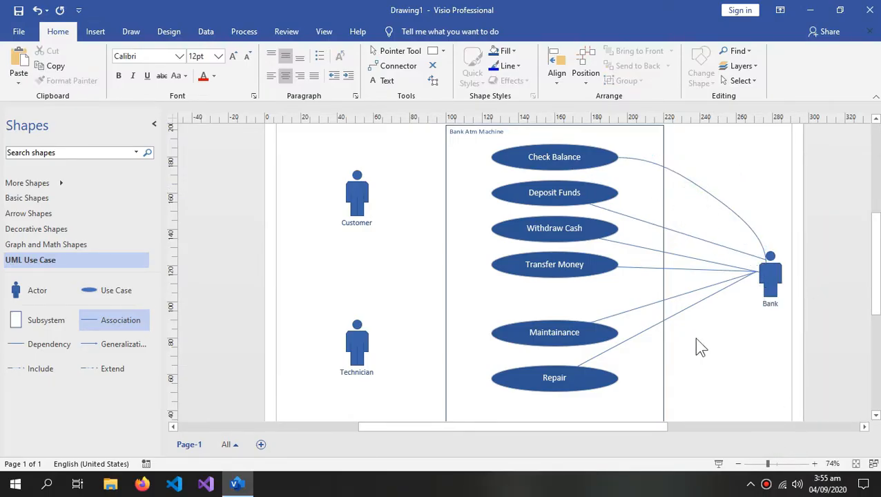
pyautogui.scroll(-1, 661, 246)
pyautogui.scroll(1, 614, 235)
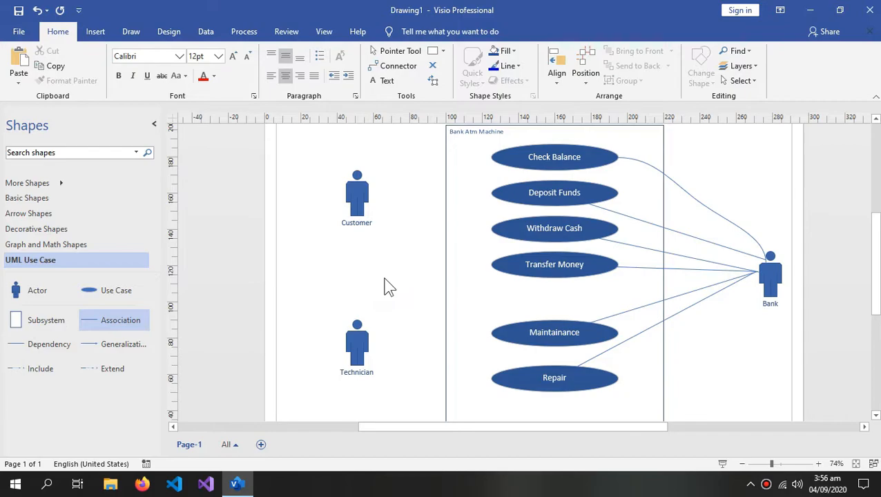
# - Associate the Customer actor with the Check Balance, Deposit Funds, Withdraw Cash and Transfer Money use cases
pyautogui.moveTo(130, 316); pyautogui.dragTo(435, 192)
pyautogui.moveTo(465, 166); pyautogui.dragTo(497, 160)
pyautogui.moveTo(444, 190); pyautogui.dragTo(501, 192)
pyautogui.moveTo(113, 319)
pyautogui.mouseDown()
pyautogui.moveTo(408, 190)
pyautogui.moveTo(511, 223)
pyautogui.moveTo(407, 190)
pyautogui.moveTo(495, 265)
pyautogui.mouseUp()
pyautogui.scroll(-2, 420, 251)
pyautogui.scroll(2, 391, 224)
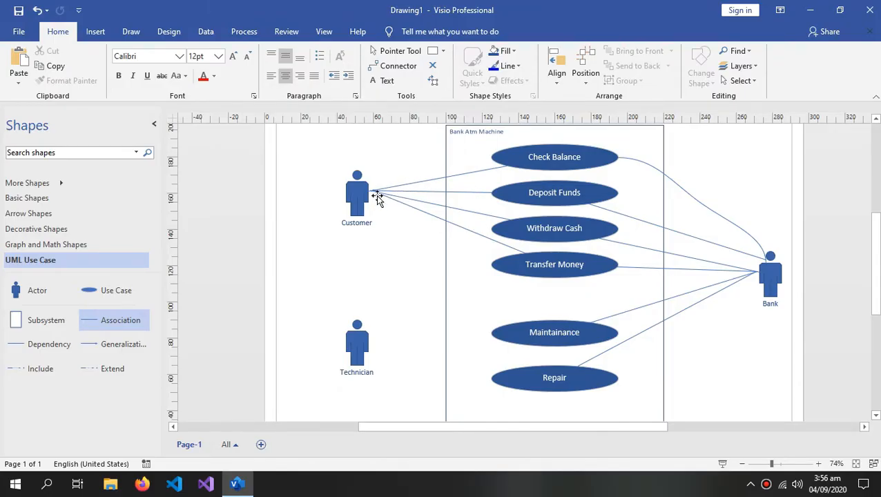
pyautogui.click(396, 186)
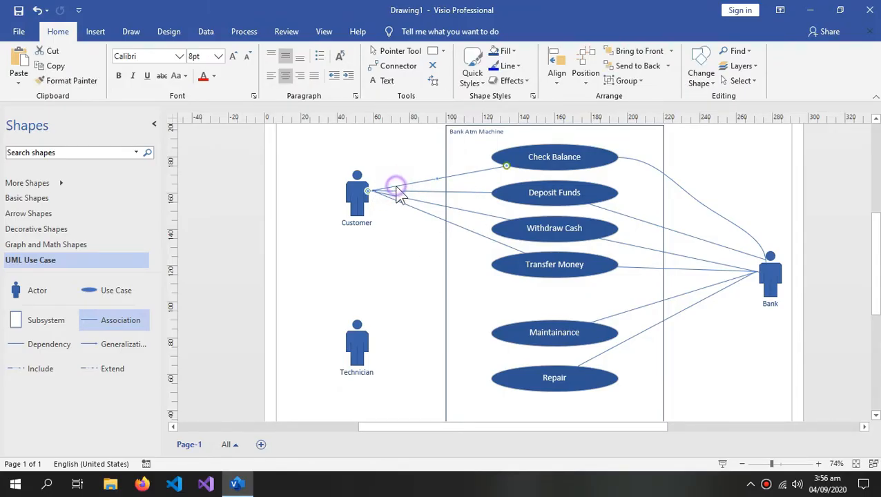
pyautogui.rightClick(397, 190)
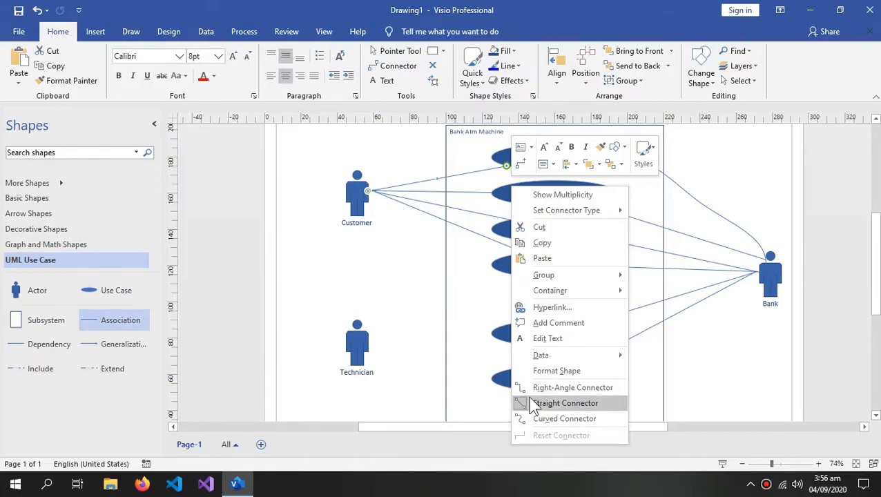
pyautogui.click(318, 346)
# - Associate the Technician actor with the Maintainance and Repair use cases
pyautogui.moveTo(317, 345); pyautogui.dragTo(493, 335)
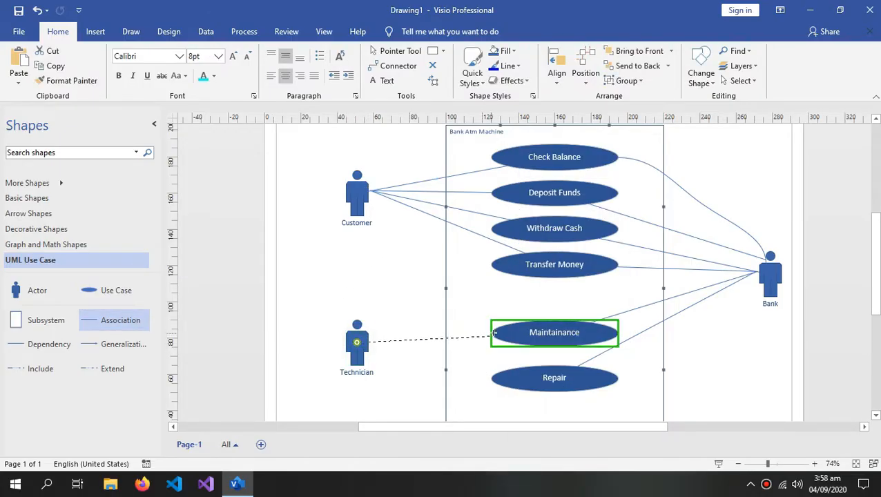
pyautogui.moveTo(411, 341); pyautogui.dragTo(512, 373)
pyautogui.click(414, 385)
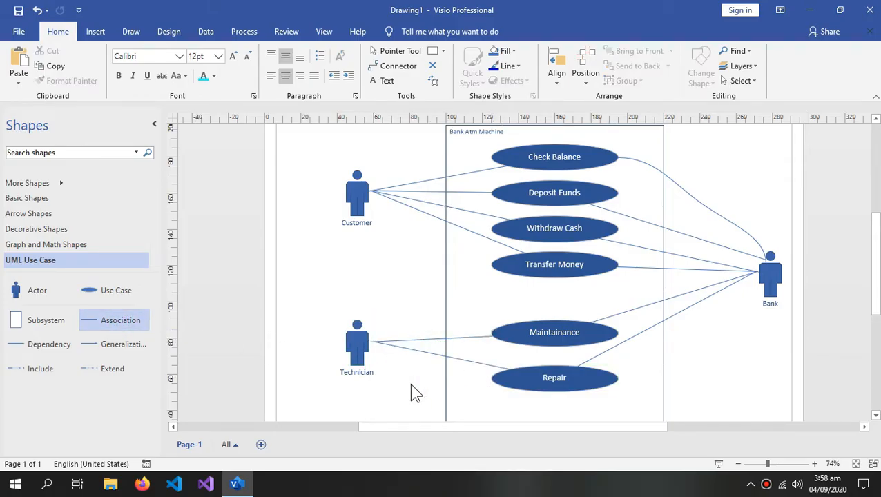
# - Switch the curved association between Check Balance and Bank to a right-angle connector
pyautogui.keyDown('ctrl'); pyautogui.scroll(-2, 413, 391); pyautogui.keyUp('ctrl')
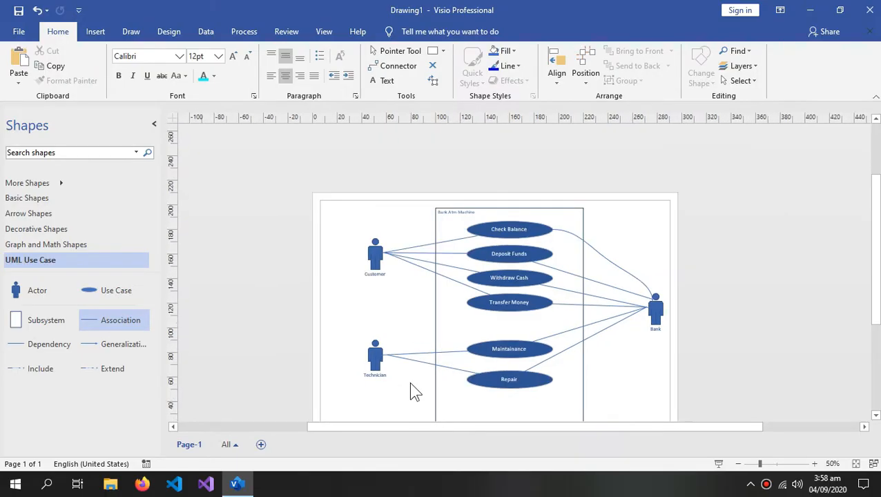
pyautogui.scroll(-2, 600, 339)
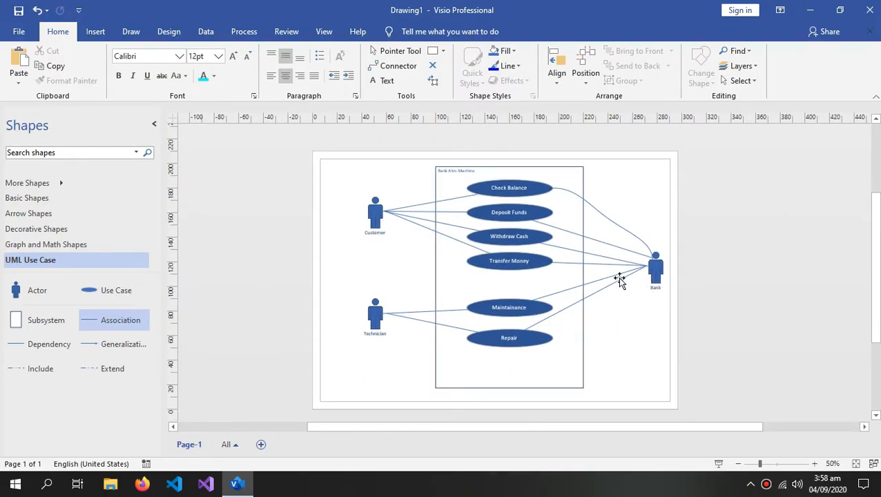
pyautogui.click(614, 221)
pyautogui.rightClick(614, 222)
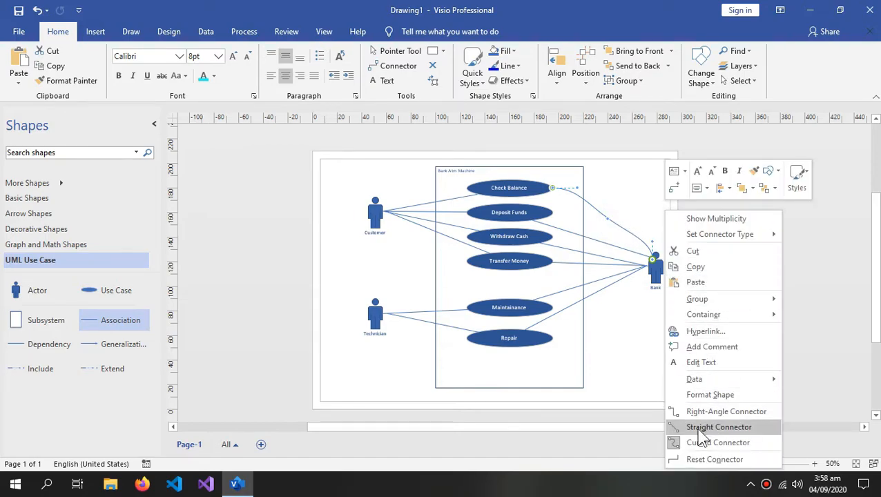
pyautogui.click(696, 412)
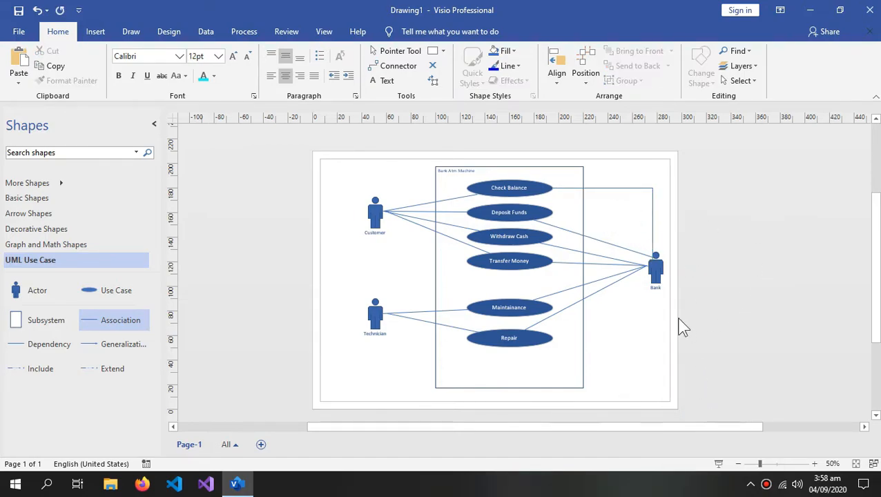
# - Set the association between Check Balance and Bank to a straight connector
pyautogui.scroll(-1, 680, 326)
pyautogui.click(653, 155)
pyautogui.rightClick(652, 154)
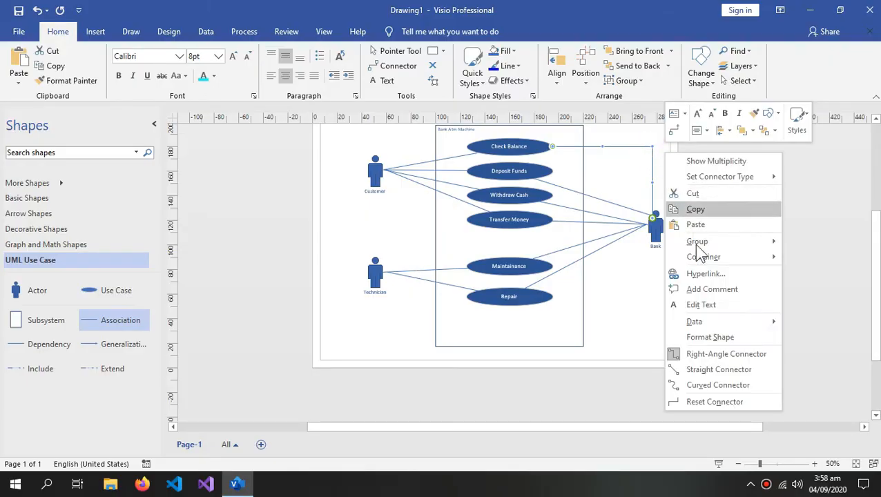
pyautogui.click(685, 373)
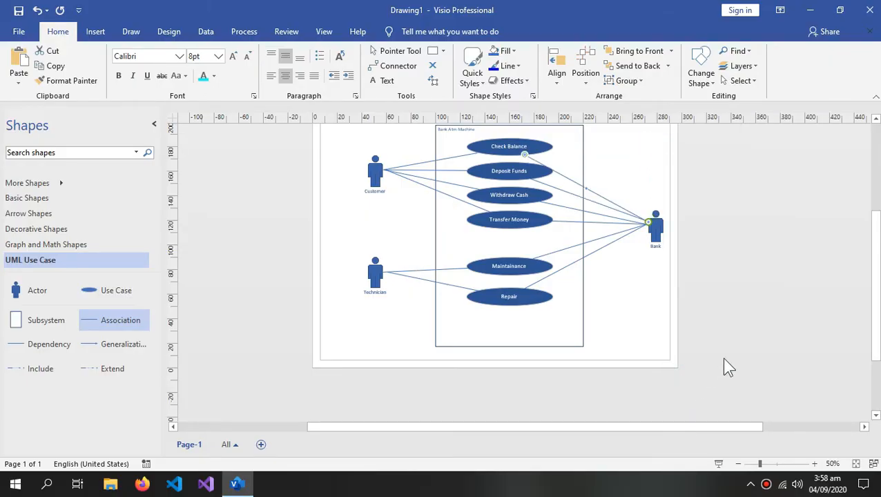
# - Raise the Bank actor to between the Withdraw Cash and Transfer Money levels and shift the whole diagram left to center it on the page
pyautogui.click(706, 302)
pyautogui.moveTo(658, 218); pyautogui.dragTo(647, 195)
pyautogui.click(701, 297)
pyautogui.scroll(1, 700, 297)
pyautogui.hotkey('ctrl', 'z')
pyautogui.moveTo(336, 148); pyautogui.dragTo(678, 381)
pyautogui.moveTo(638, 231); pyautogui.dragTo(617, 232)
pyautogui.click(702, 259)
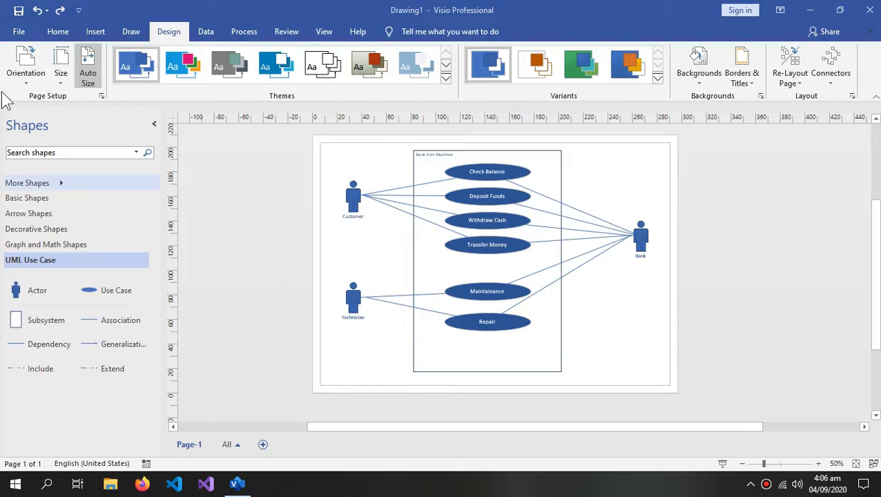
# - Save the drawing on the Desktop as a Portable Network Graphics file named Drawing1 with transparency color enabled
pyautogui.click(13, 32)
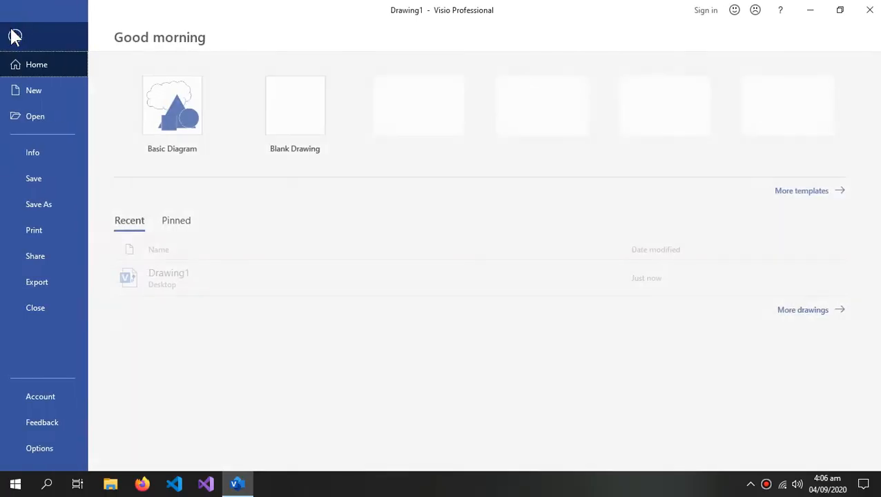
pyautogui.click(58, 212)
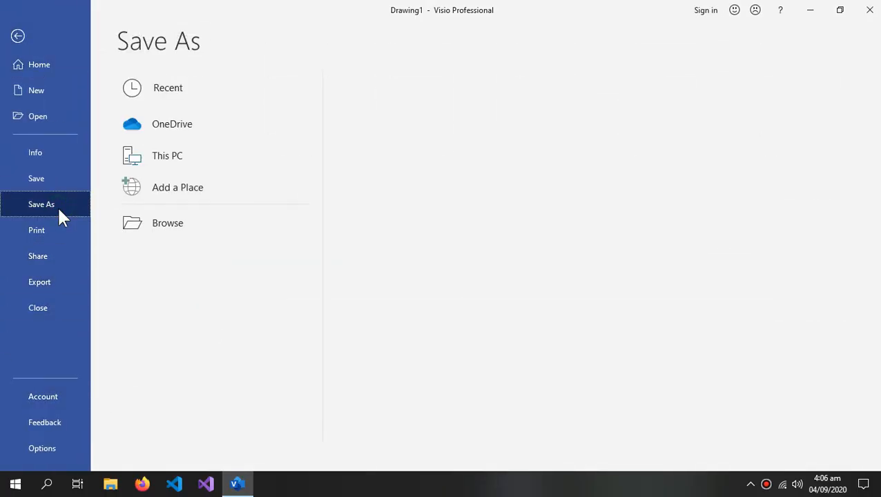
pyautogui.click(428, 142)
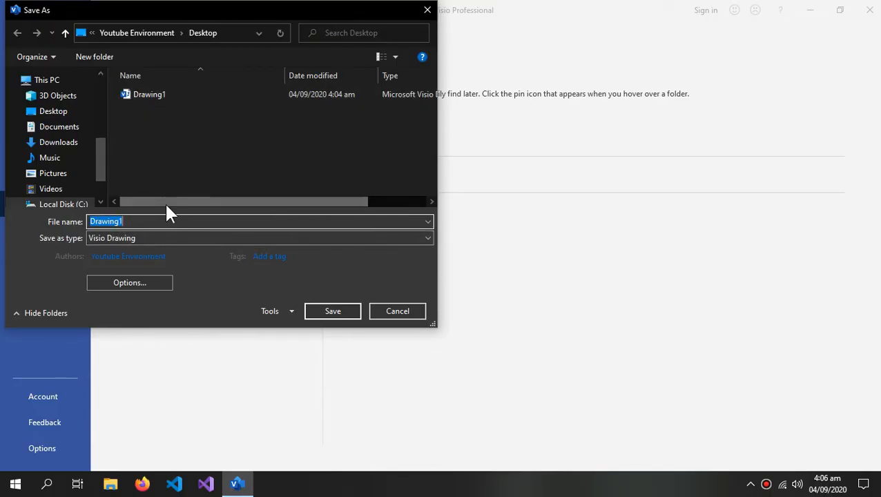
pyautogui.click(200, 238)
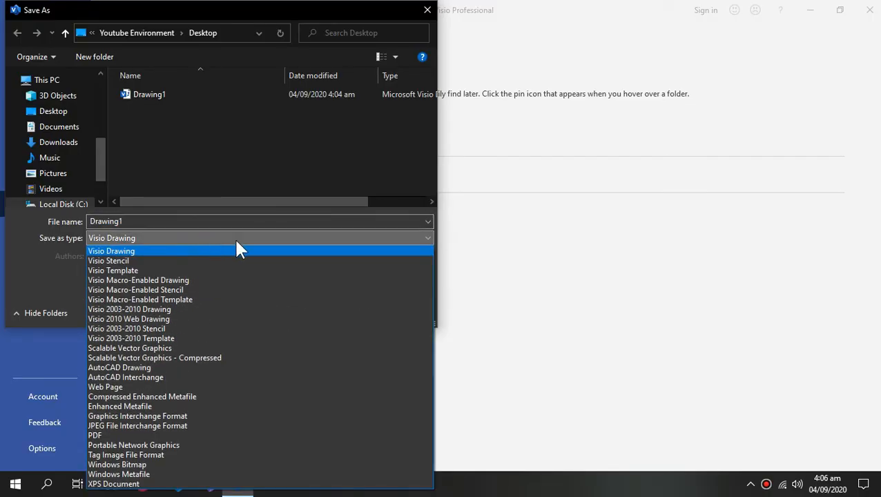
pyautogui.click(138, 446)
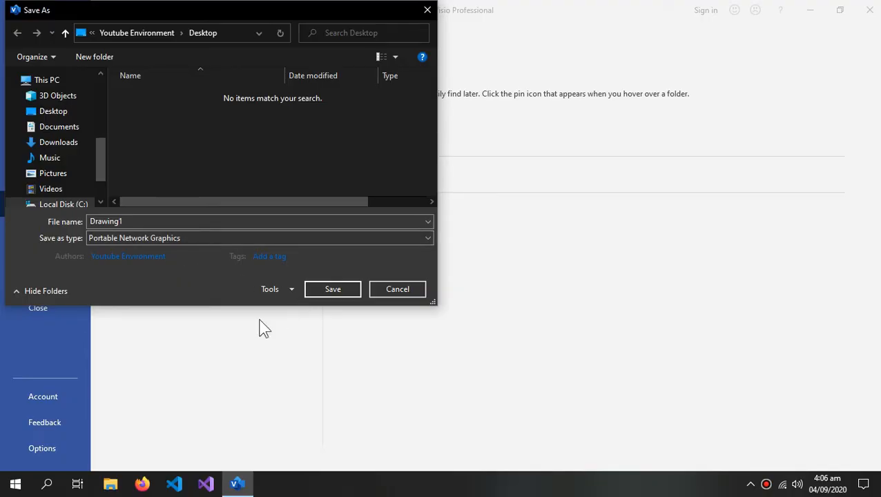
pyautogui.click(334, 289)
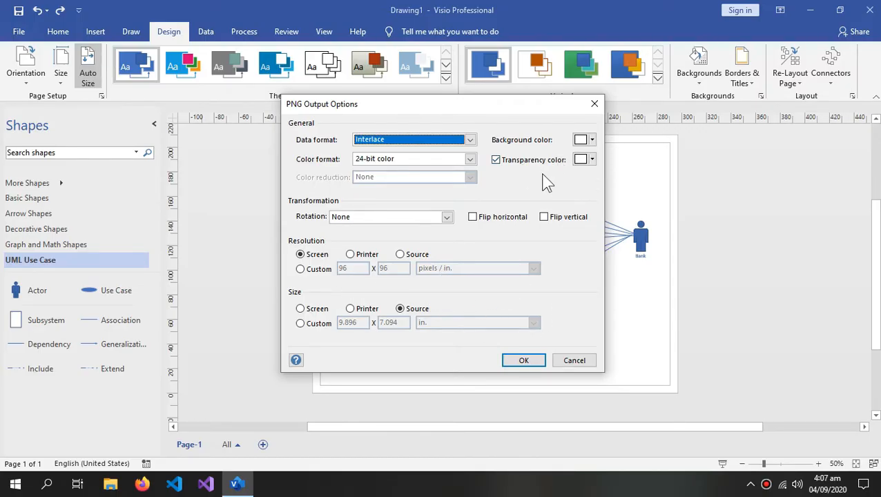
pyautogui.click(521, 362)
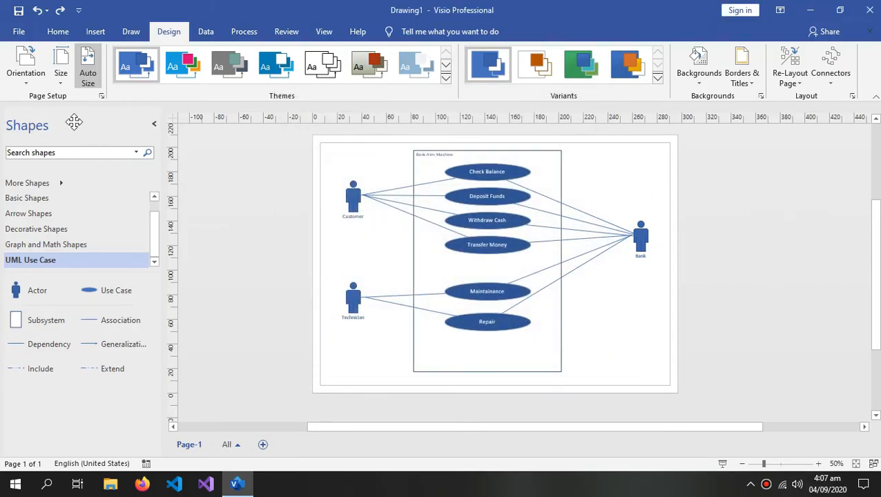
# - Save the drawing to the Desktop once more in Portable Network Graphics format
pyautogui.click(18, 31)
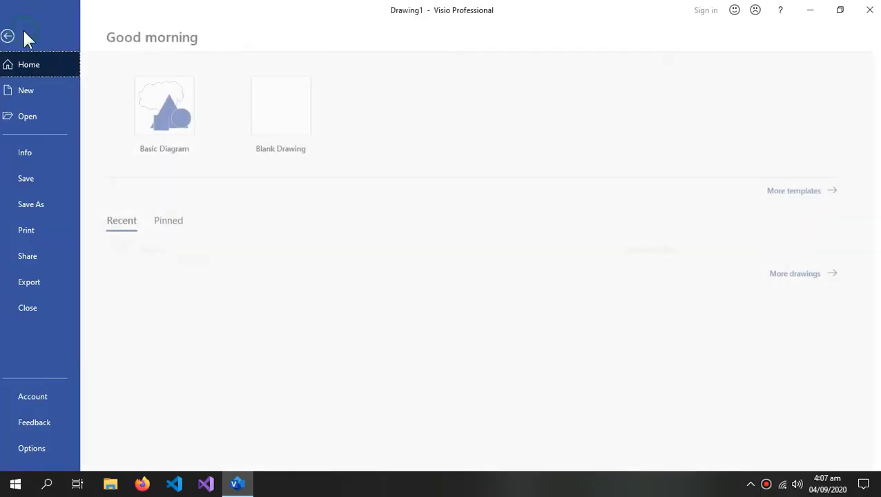
pyautogui.click(71, 208)
pyautogui.click(394, 141)
pyautogui.click(207, 237)
pyautogui.click(154, 447)
pyautogui.click(152, 221)
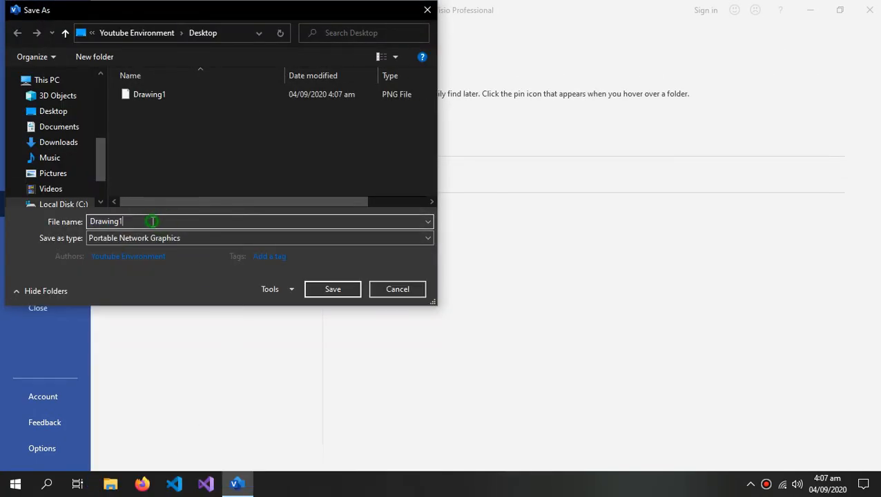
pyautogui.click(330, 292)
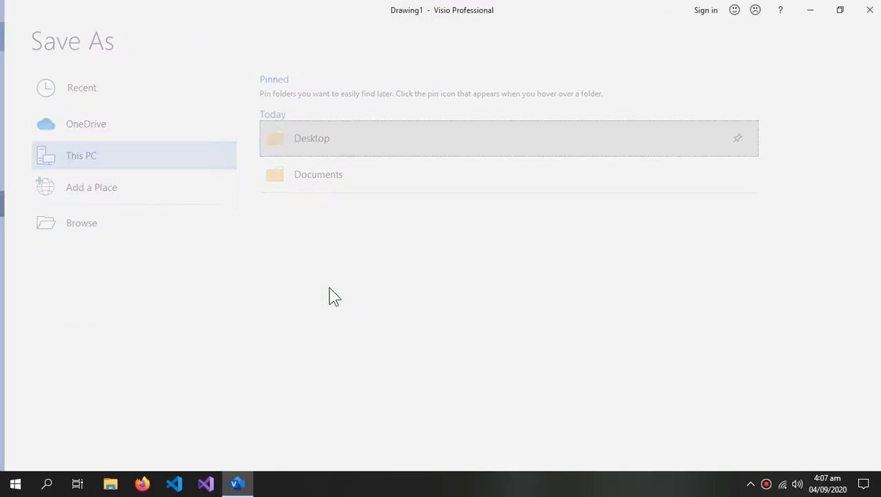